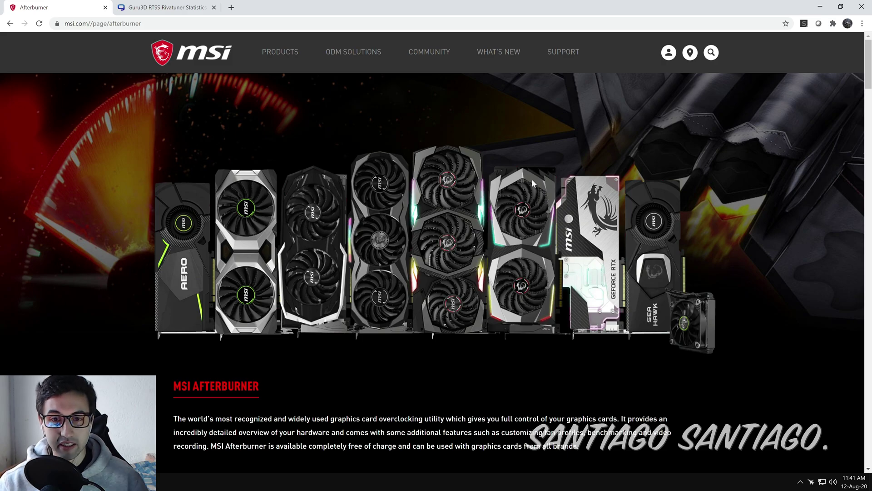
Step: Review the Guru3D RTSS download page and the MSI Afterburner download options, and minimize the browser
left_click(187, 7)
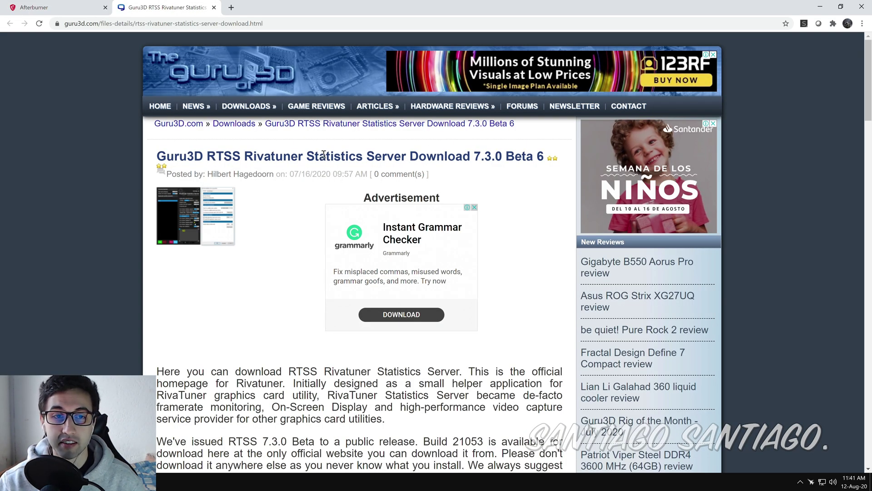
left_click(41, 2)
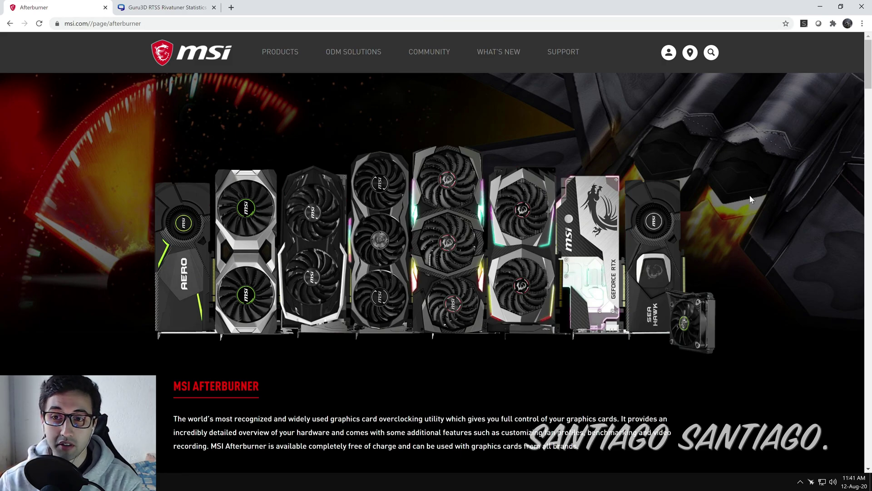
scroll(749, 197, "down", 10)
scroll(471, 288, "up", 2)
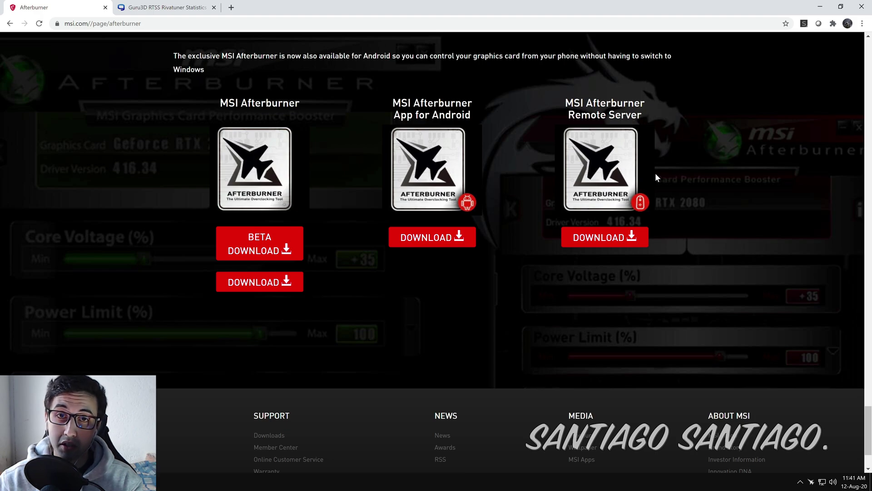
left_click(822, 7)
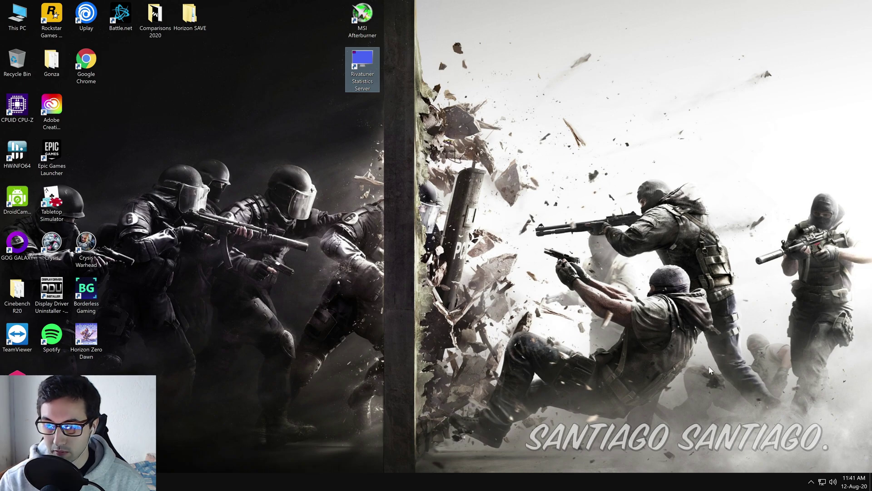
Step: Open the running RivaTuner Statistics Server and turn on Stealth mode for the Global profile
key("super+plus")
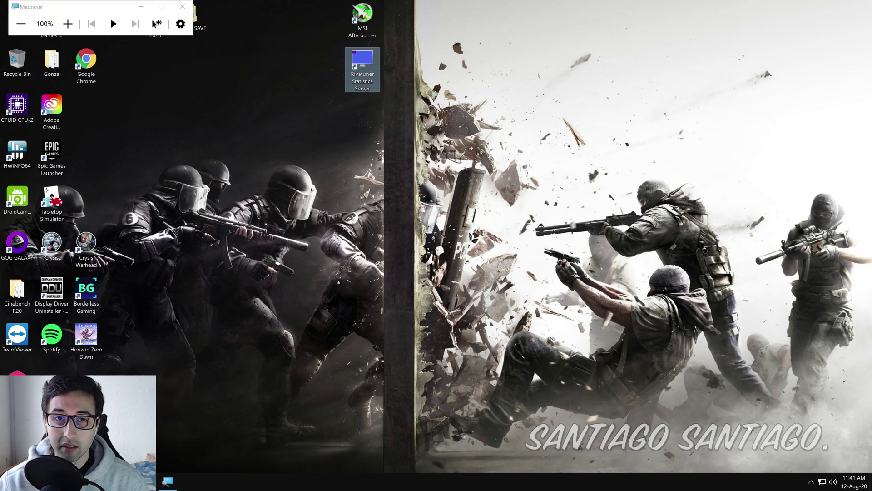
key("super+plus")
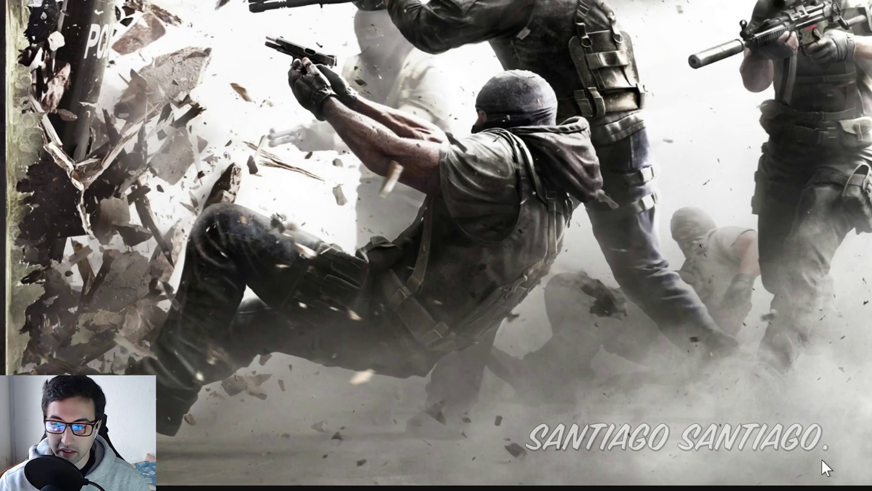
left_click(751, 476)
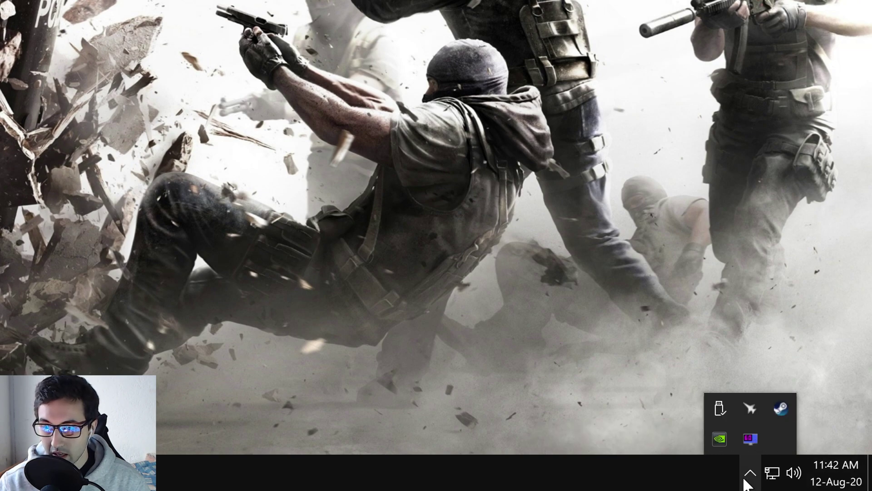
left_click(749, 440)
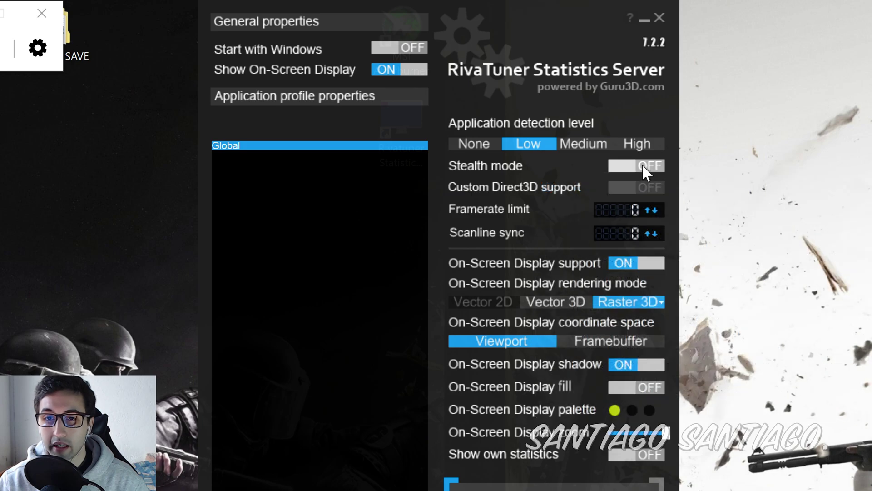
left_click(642, 167)
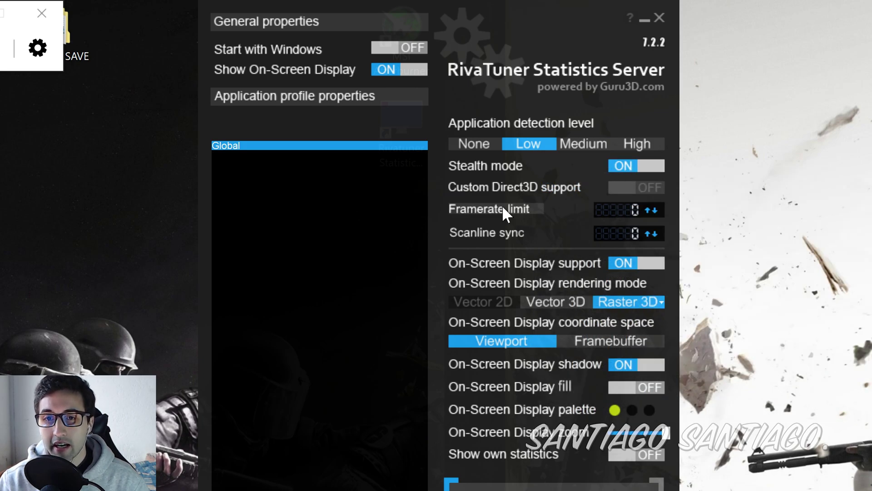
Step: Set the Global profile's framerate limit to 42 and close the screen magnifier
left_click(626, 209)
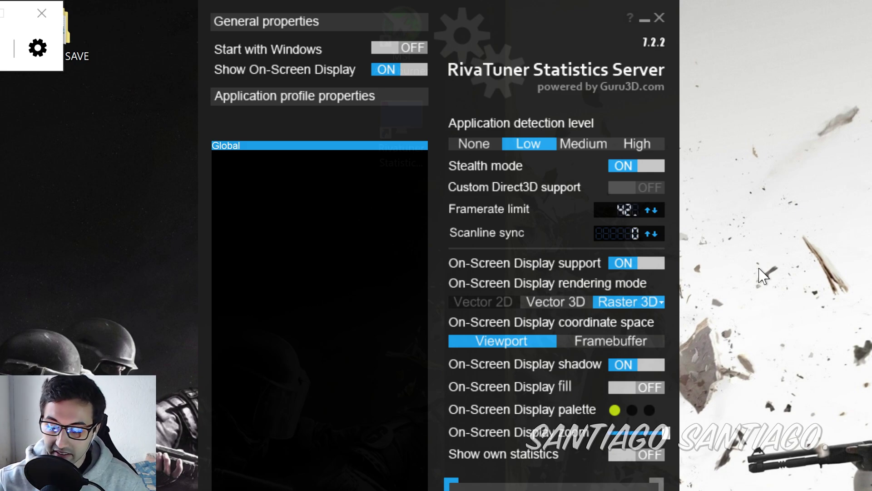
type("42")
key("Return")
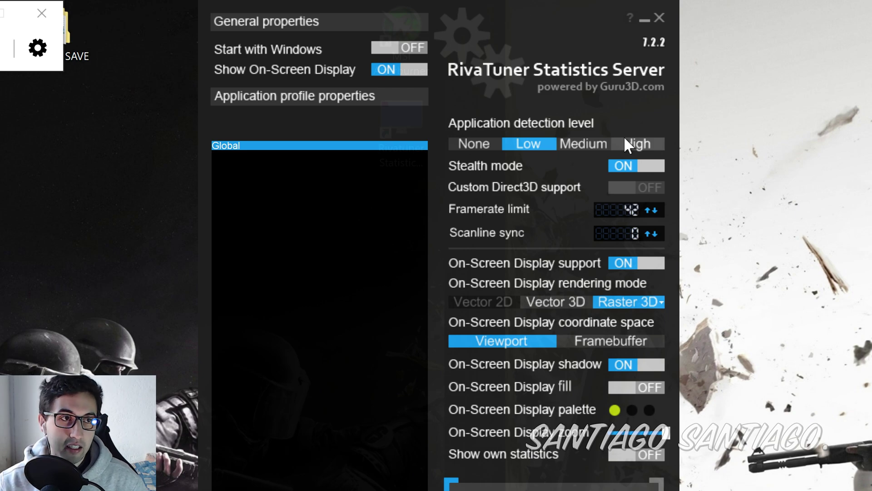
left_click(42, 13)
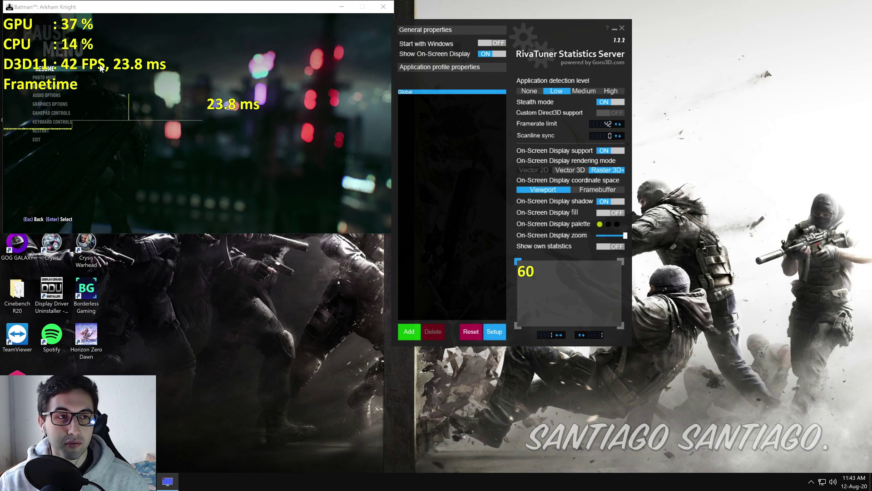
Step: Set the Global profile's framerate limit to 60 while Batman: Arkham Knight is running
left_click(607, 124)
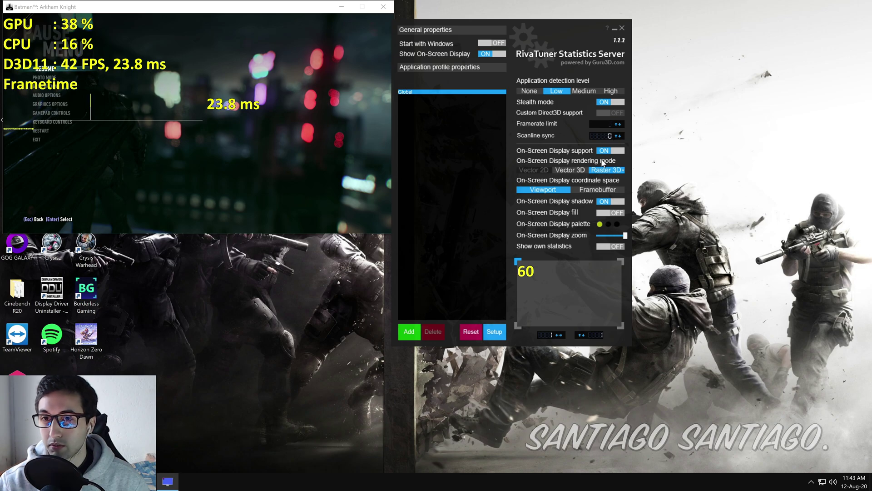
type("60")
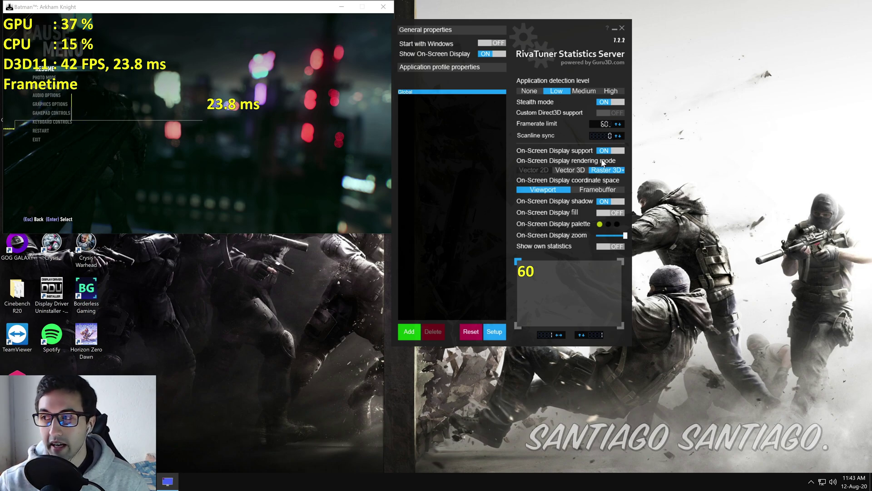
key("Return")
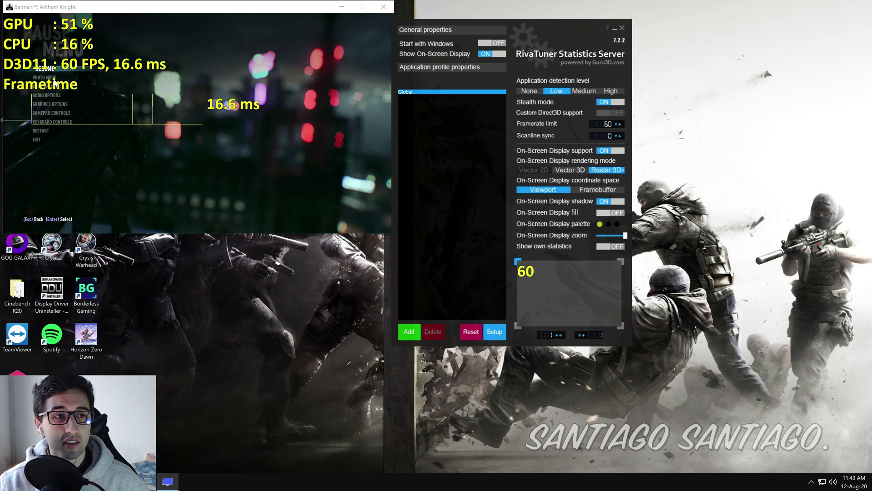
Step: Set the Global profile's framerate limit to 41 and minimize RivaTuner Statistics Server
left_click(601, 125)
type("4")
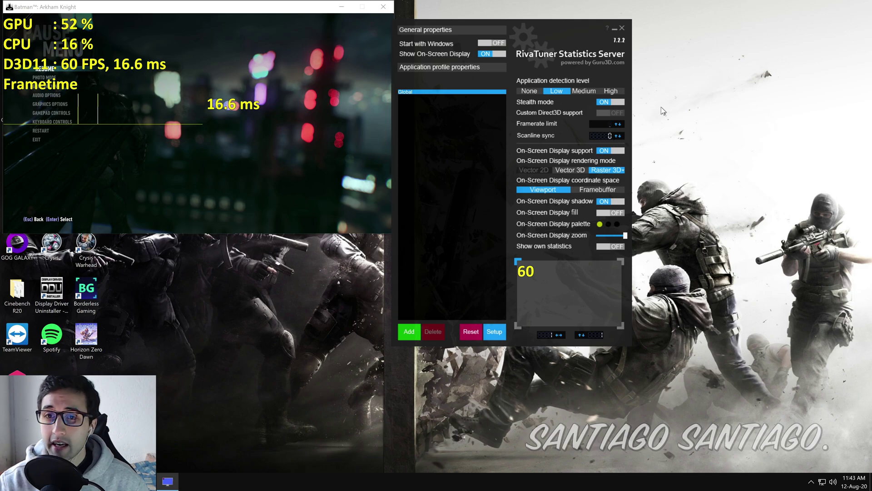
type("1")
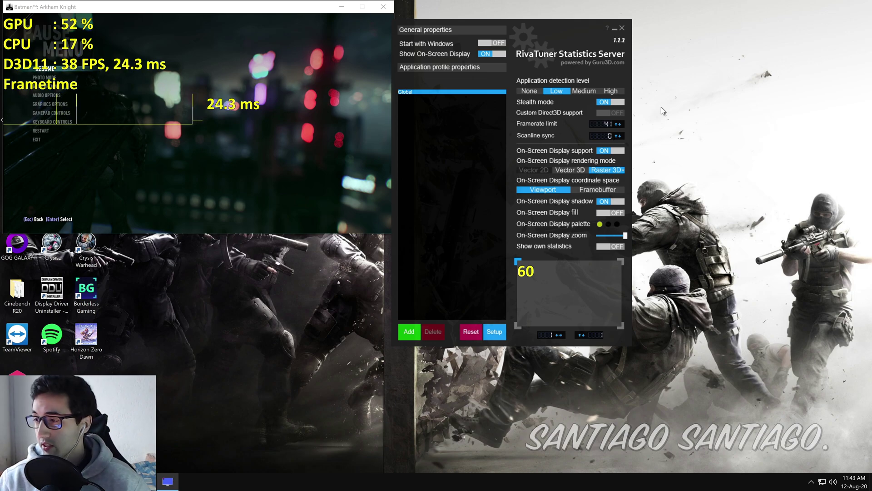
left_click(615, 30)
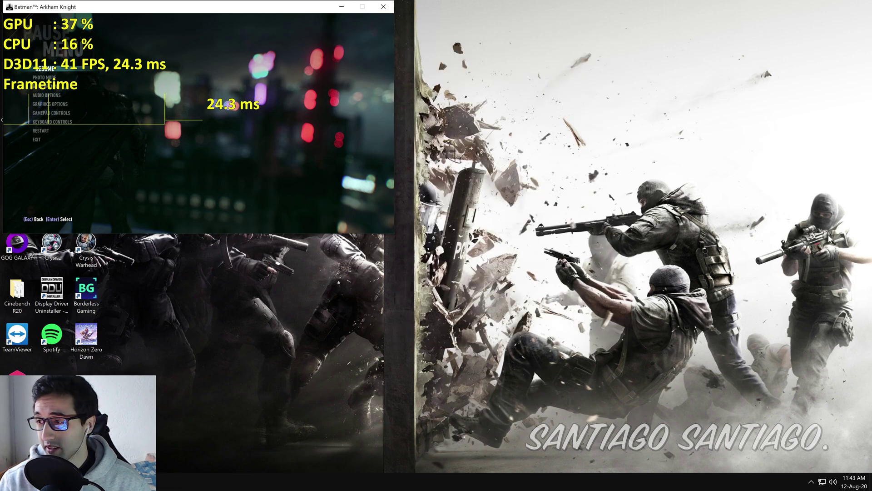
Step: Reopen RivaTuner Statistics Server and remove the Global framerate cap by setting the limit to 0
left_click(811, 482)
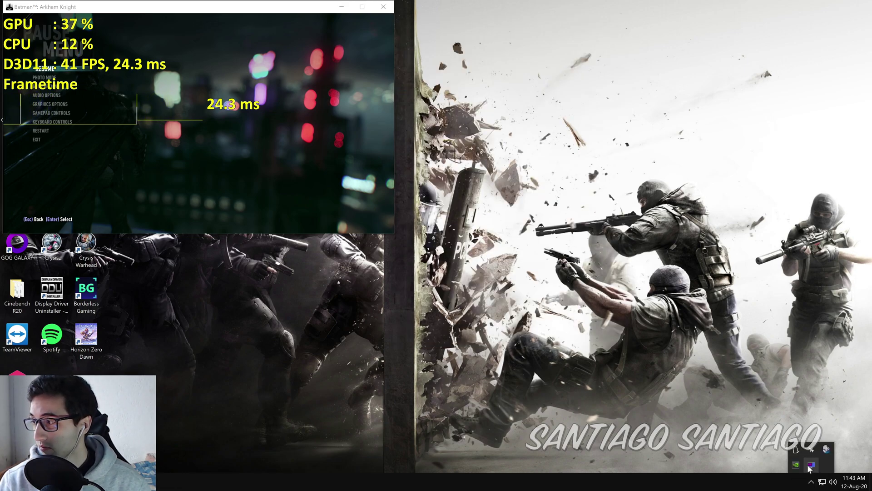
left_click(813, 466)
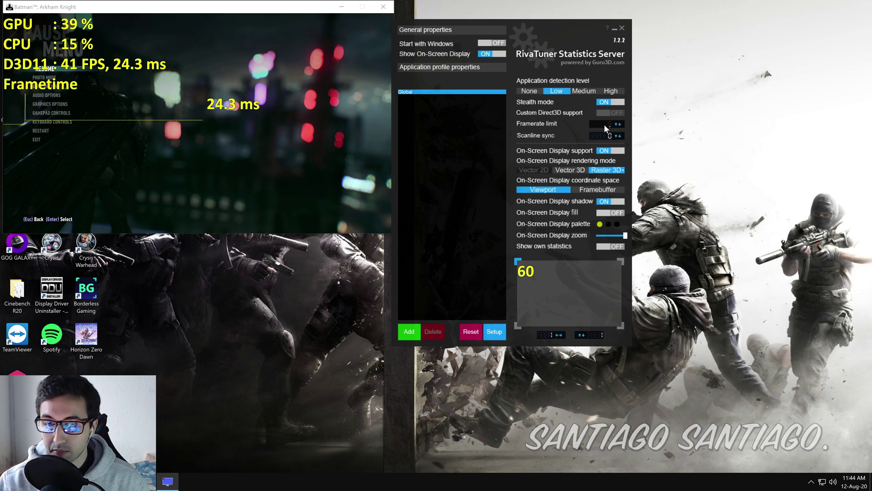
key("Return")
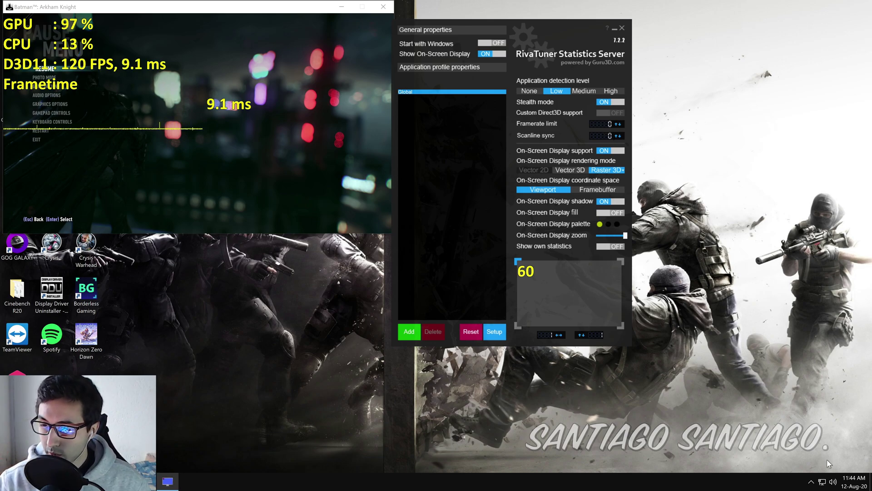
Step: Open the running MSI Afterburner and bring its window in front of RivaTuner Statistics Server
left_click(812, 483)
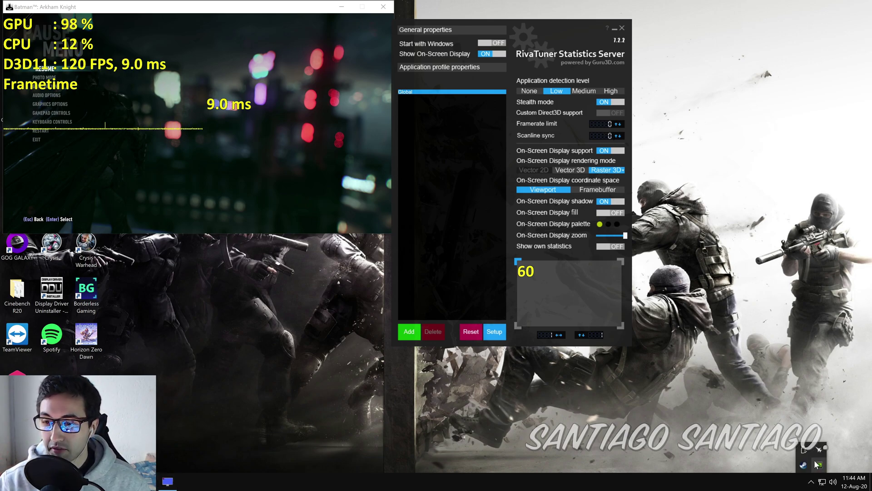
left_click(820, 449)
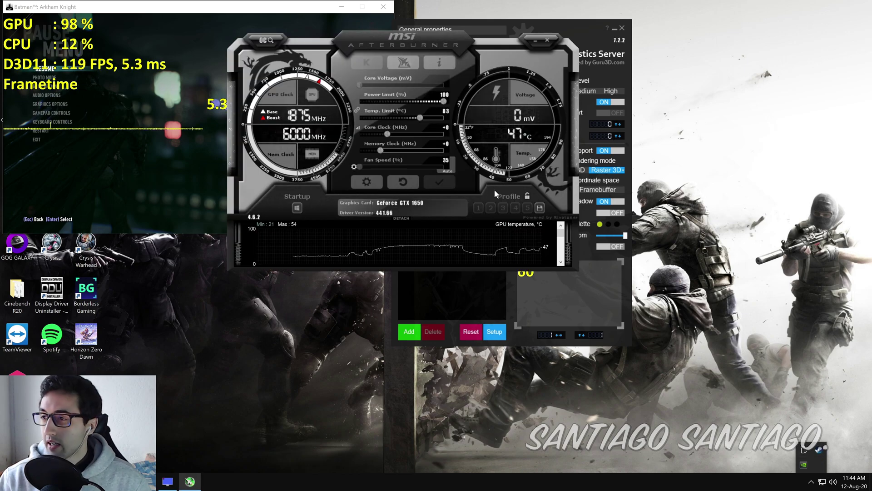
left_click(590, 55)
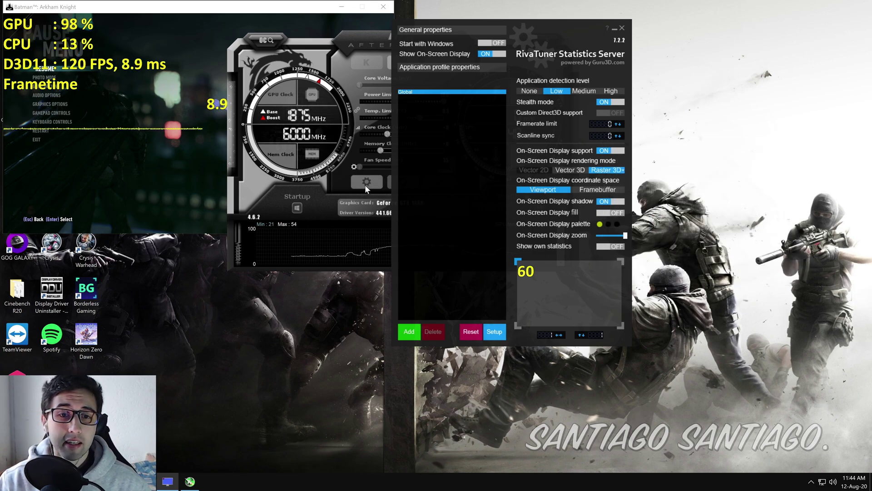
left_click(341, 191)
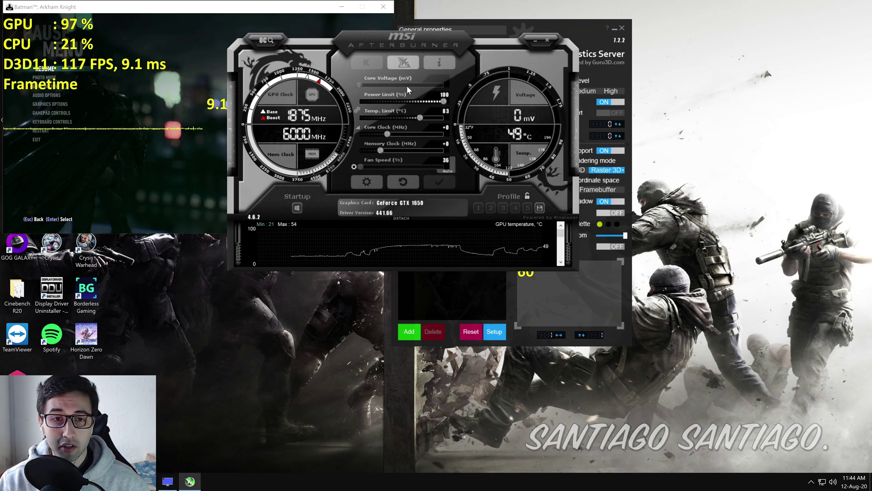
Step: Check the Toggle framerate limiter hotkey in Afterburner's On-Screen Display properties and accept the dialog
left_click(367, 182)
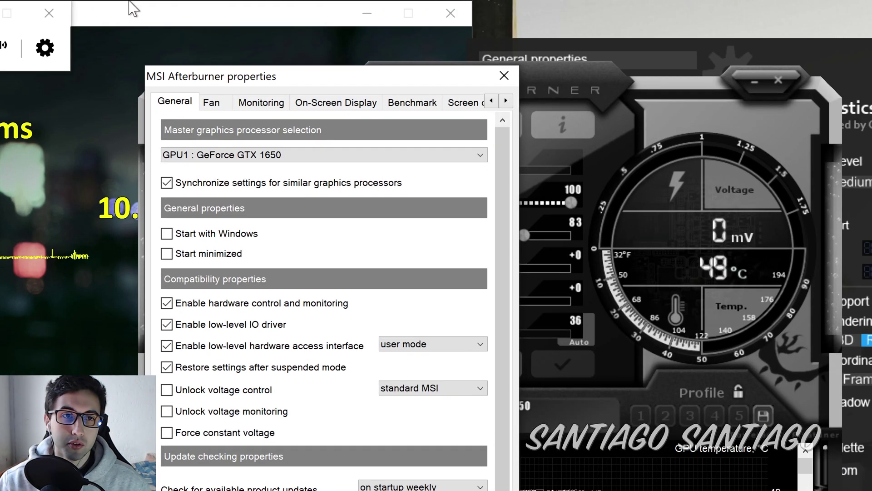
left_click(322, 106)
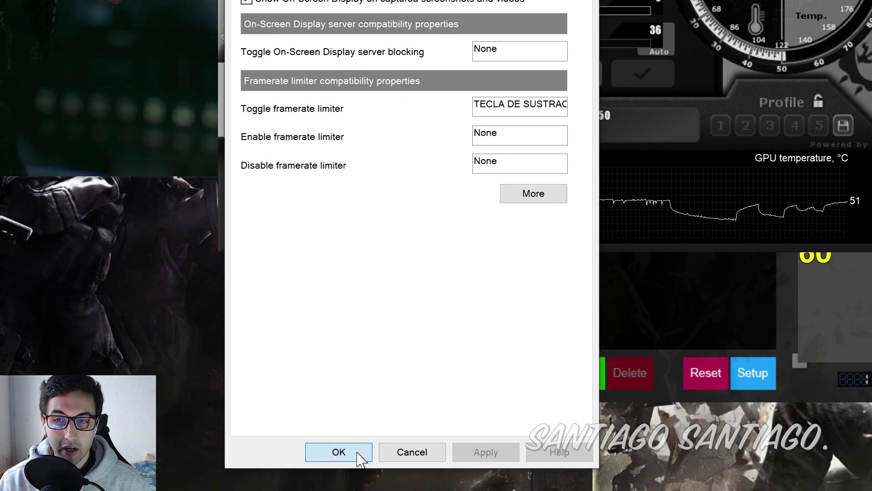
left_click(360, 459)
Step: Switch to RivaTuner Statistics Server, set the Global framerate limit to 45, and close the screen magnifier
left_click(737, 320)
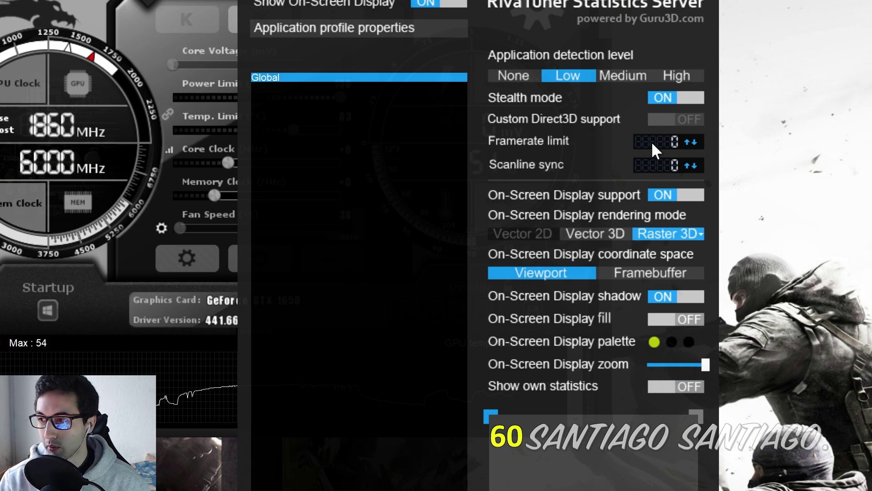
left_click(652, 142)
type("45")
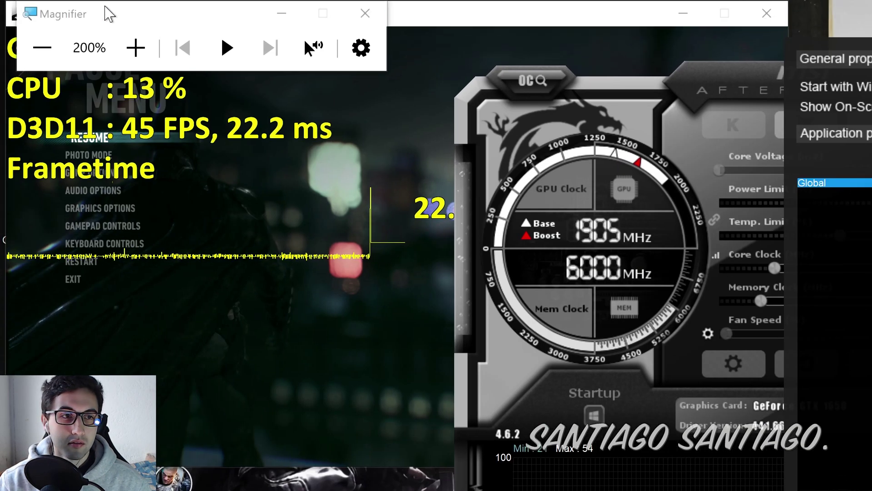
left_click(359, 16)
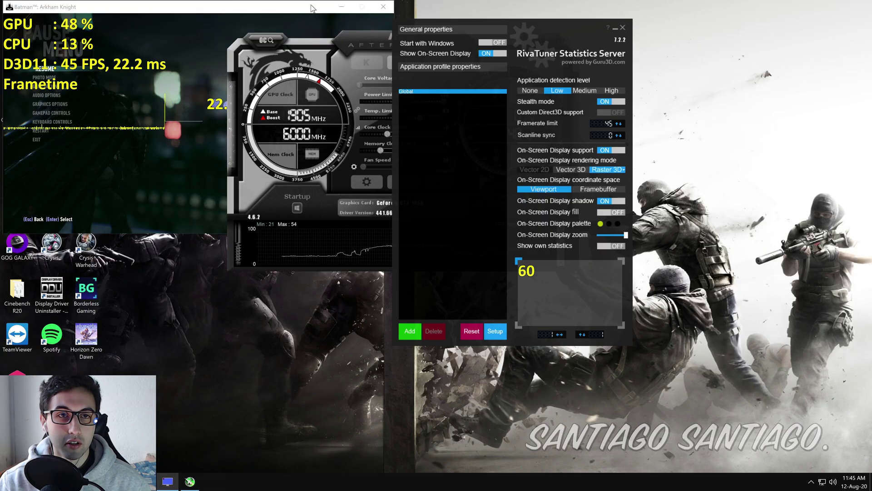
Step: Resume Batman: Arkham Knight to check the framerate limiter's effect in the on-screen overlay, and pause the game again
left_click(275, 10)
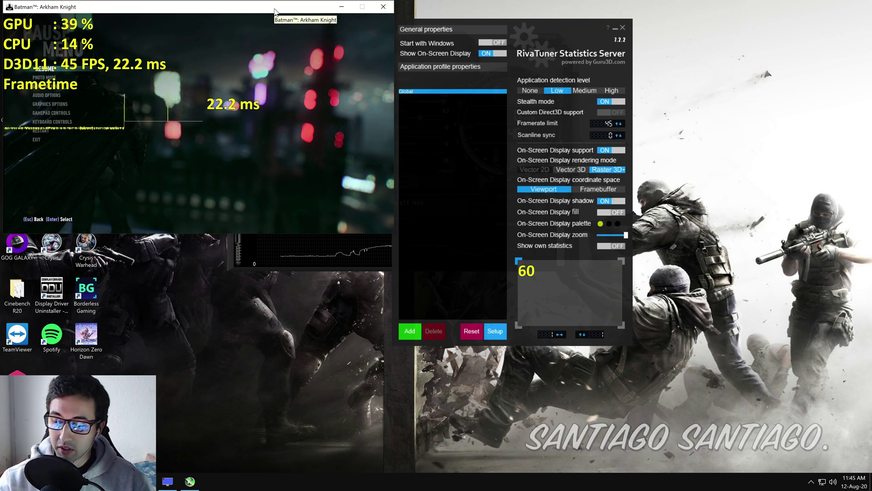
key("Escape")
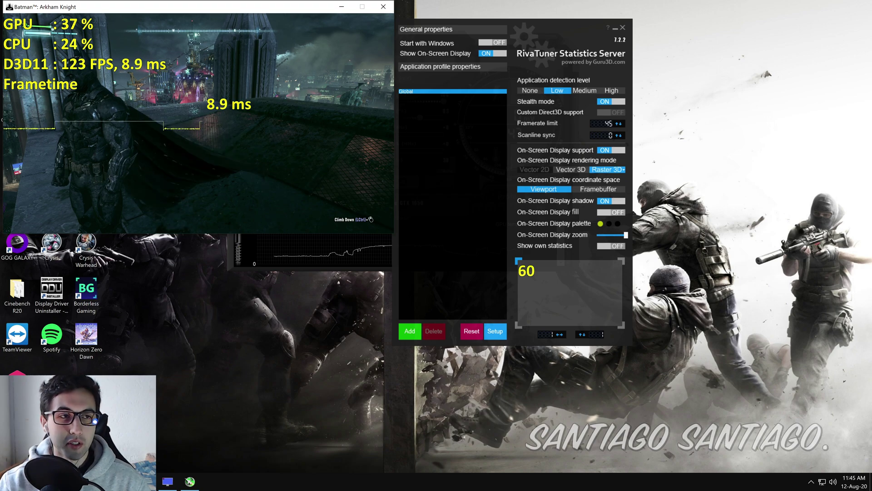
key("Escape")
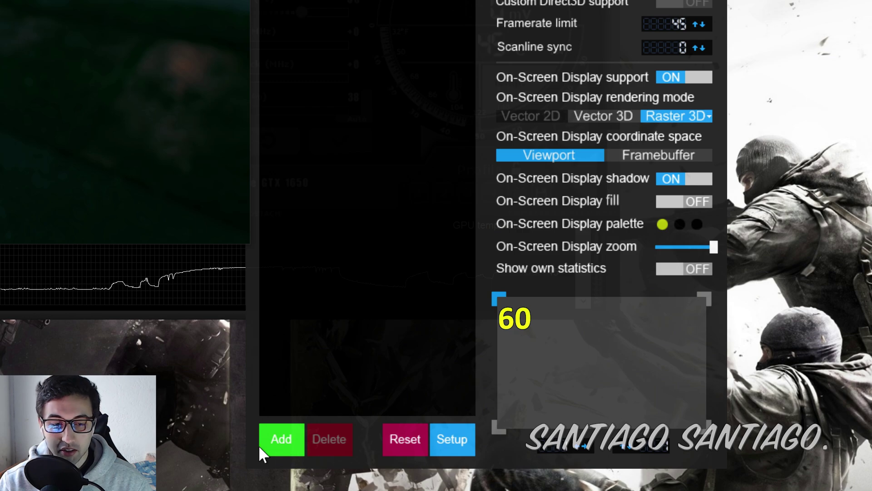
Step: Add an application profile for the HorizonZeroDawn executable from the Horizon Zero Dawn folder
left_click(275, 445)
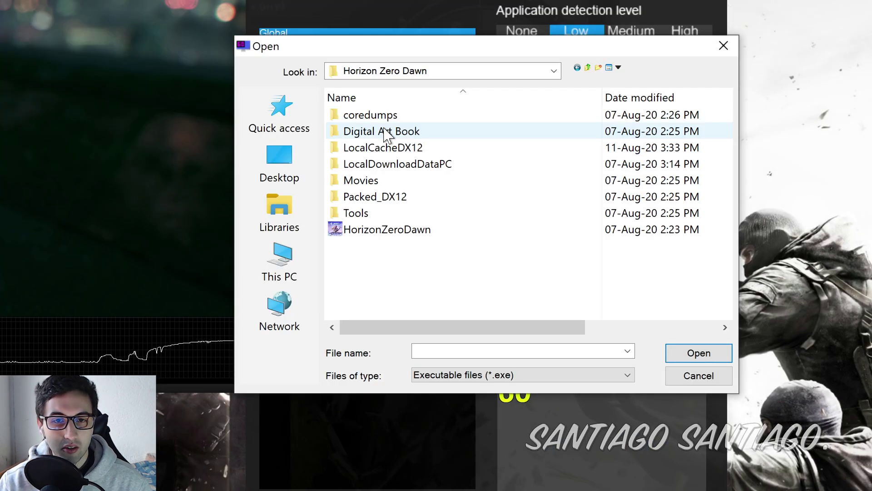
left_click(384, 240)
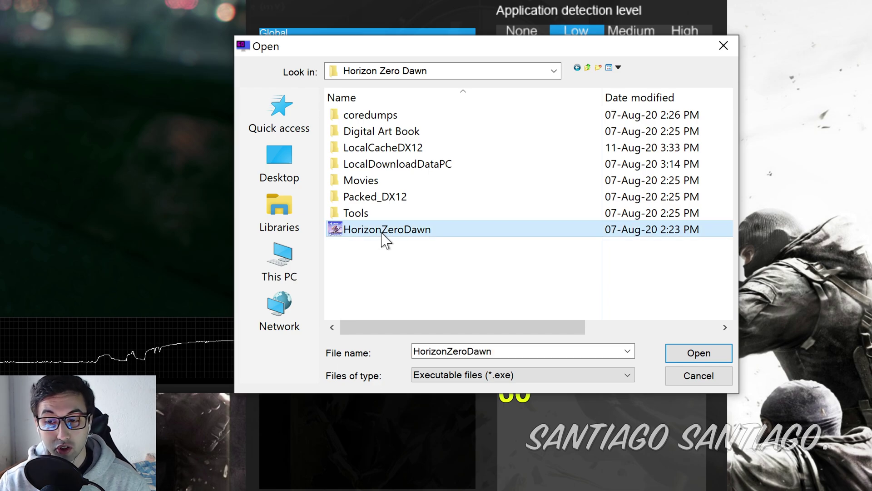
left_click(671, 351)
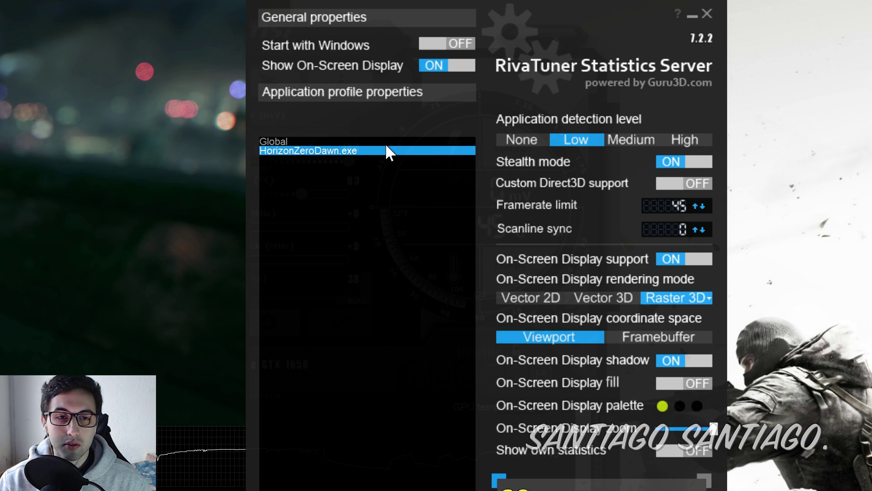
Step: Set the framerate limit of the HorizonZeroDawn.exe profile to 30
left_click(328, 142)
left_click(330, 151)
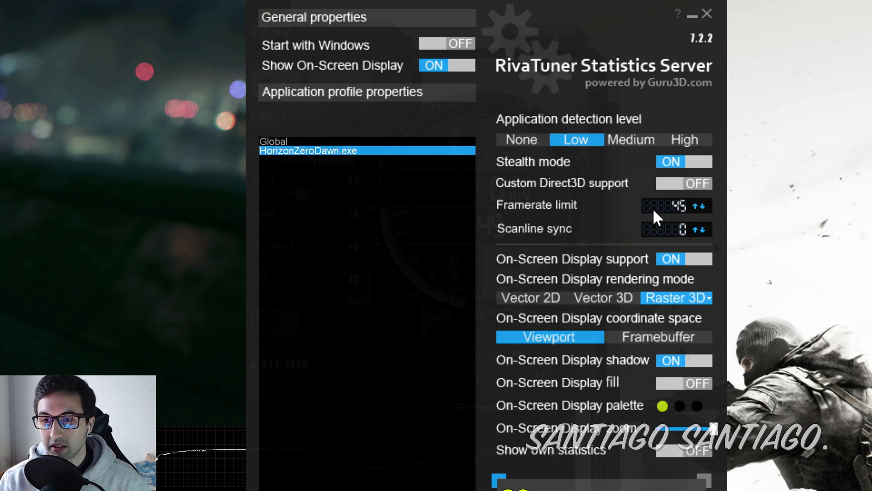
type("30")
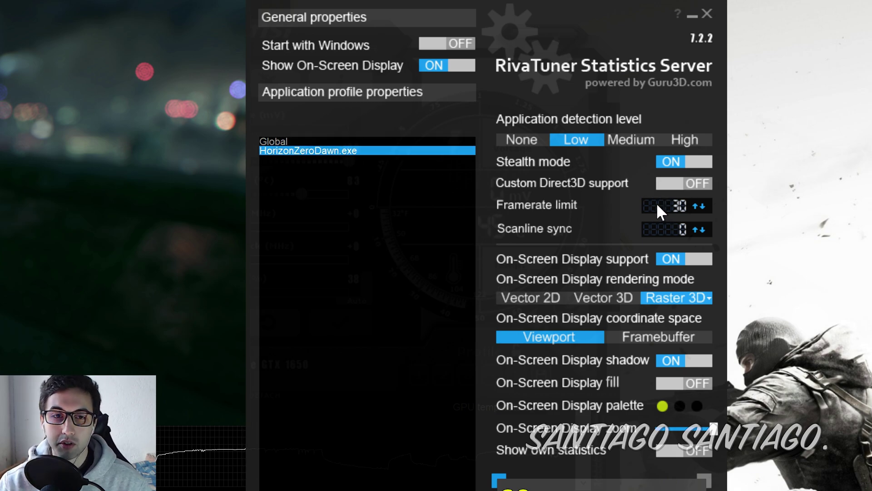
Step: Compare the framerate limits of the Global and HorizonZeroDawn.exe profiles and view the Framerate limit description
left_click(287, 142)
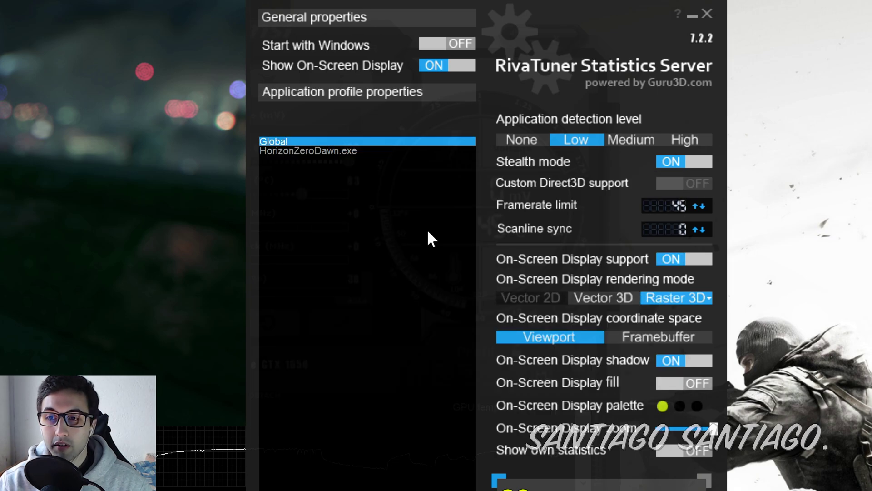
left_click(304, 151)
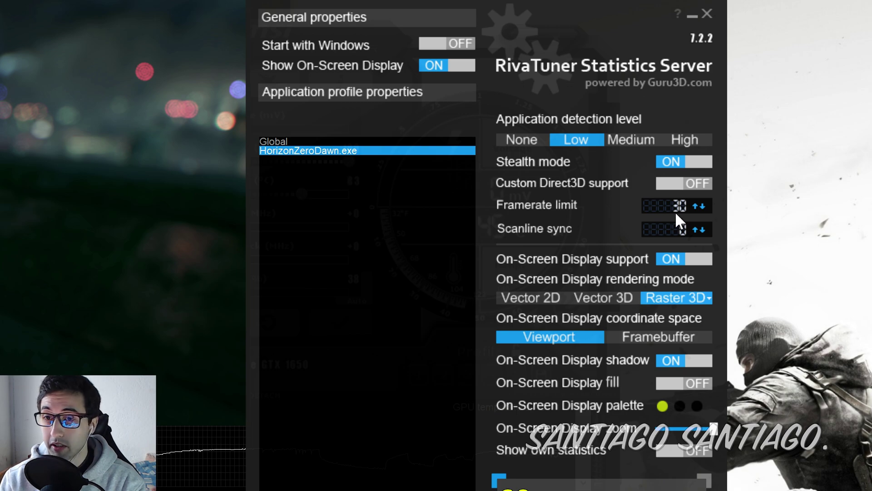
left_click(273, 140)
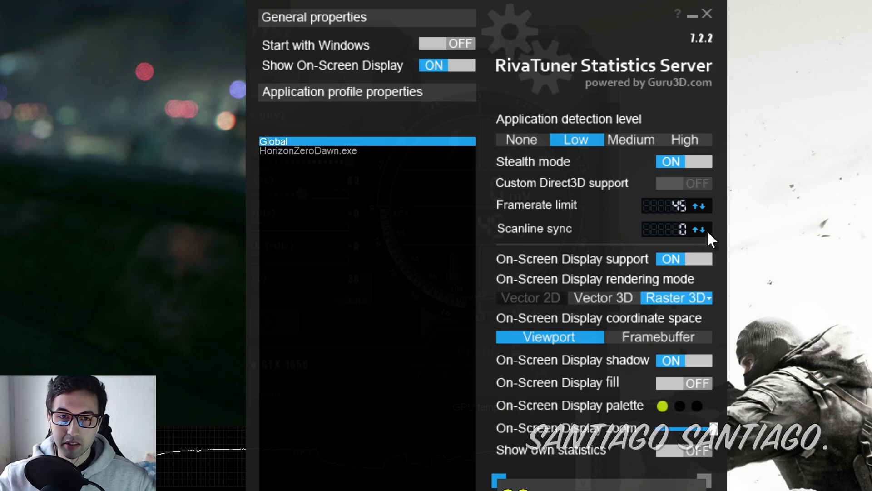
left_click(334, 150)
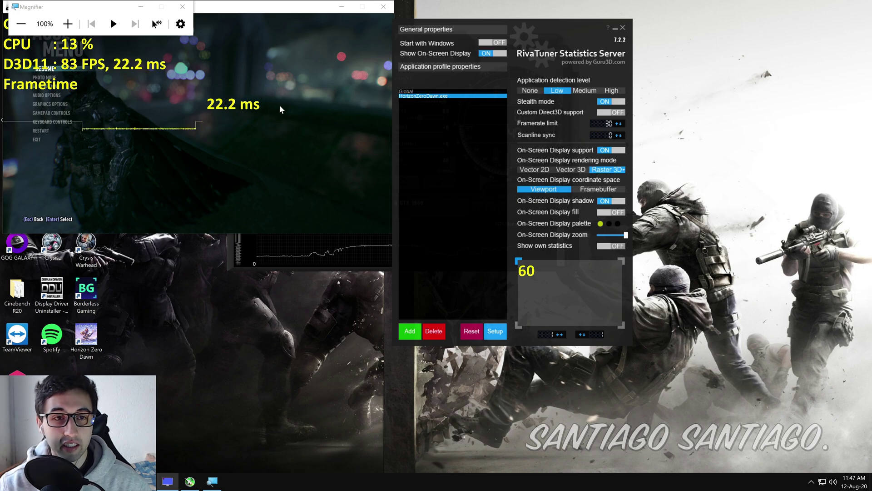
left_click(443, 92)
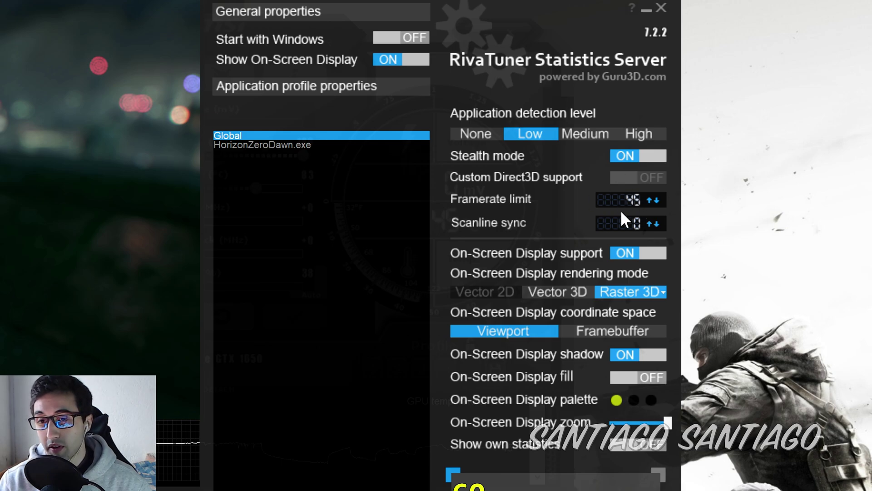
mouse_move(628, 195)
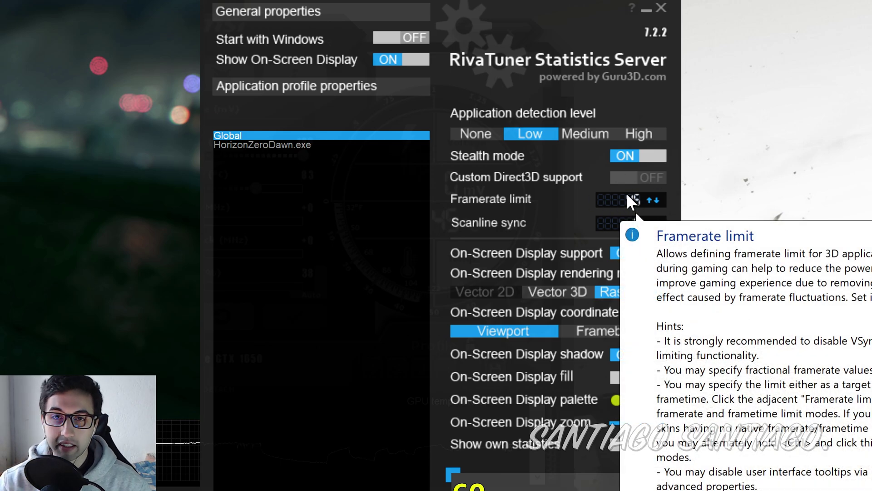
left_click(287, 144)
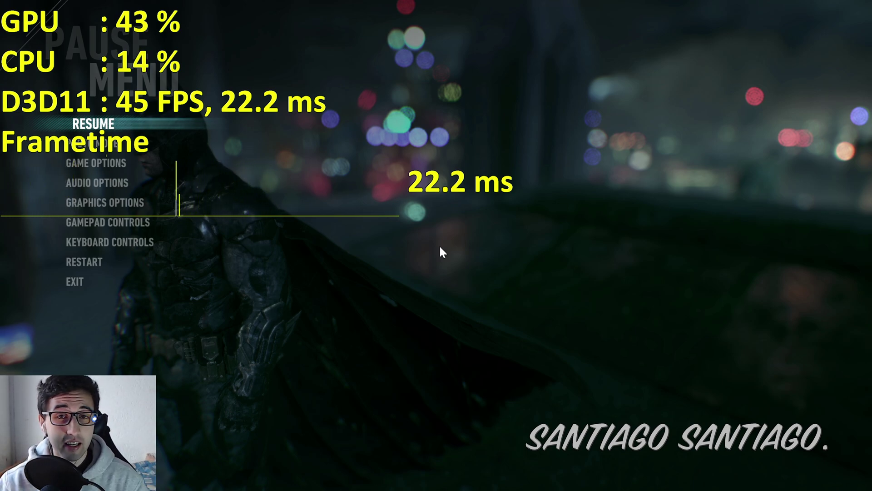
Step: Resume Batman: Arkham Knight and move around the rooftop to examine the framerate and frametime graph without the limiter
key("Escape")
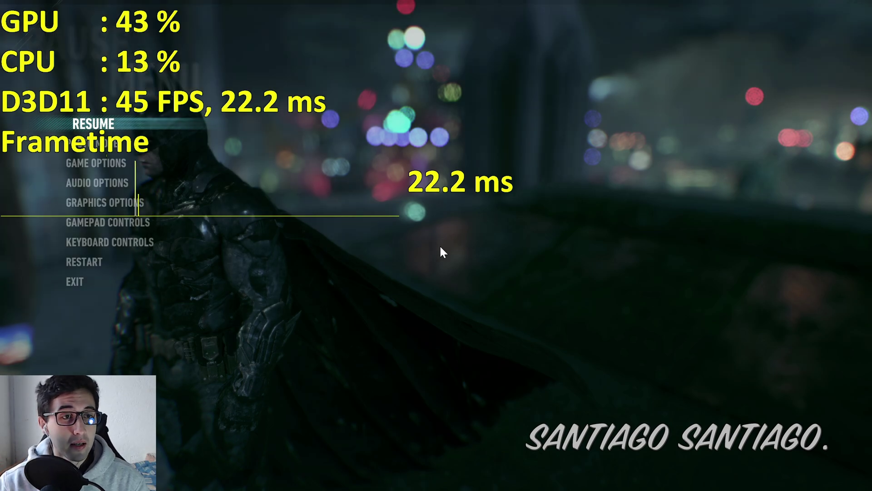
key("w")
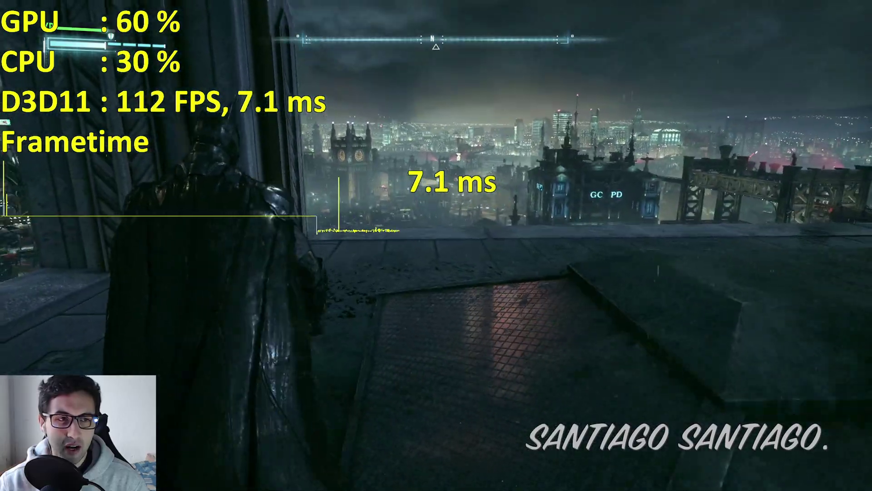
key("w")
key("w")
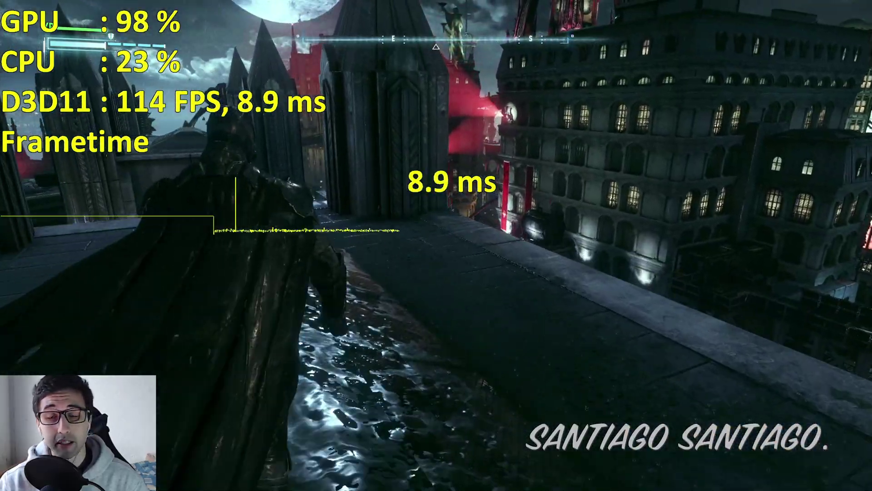
key("w")
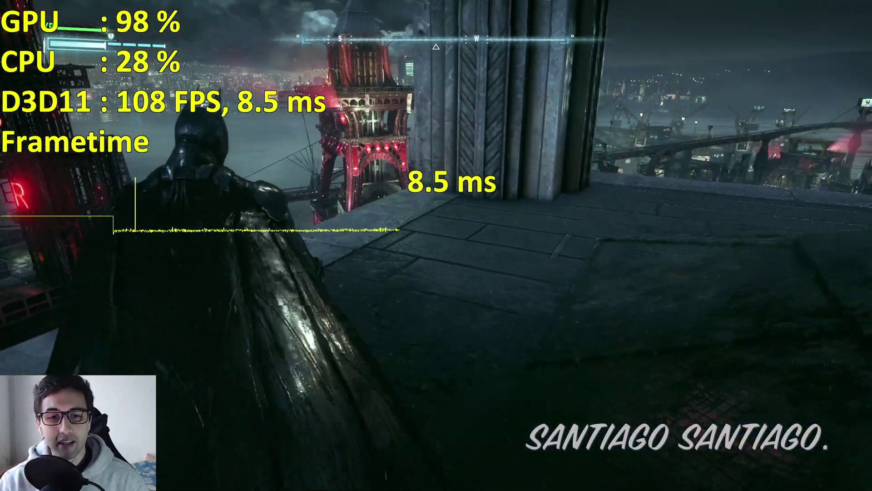
key("w")
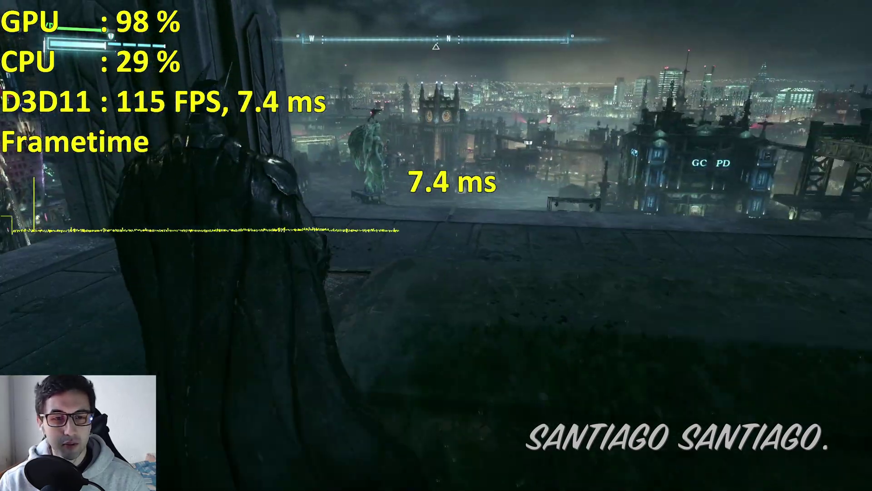
key("w")
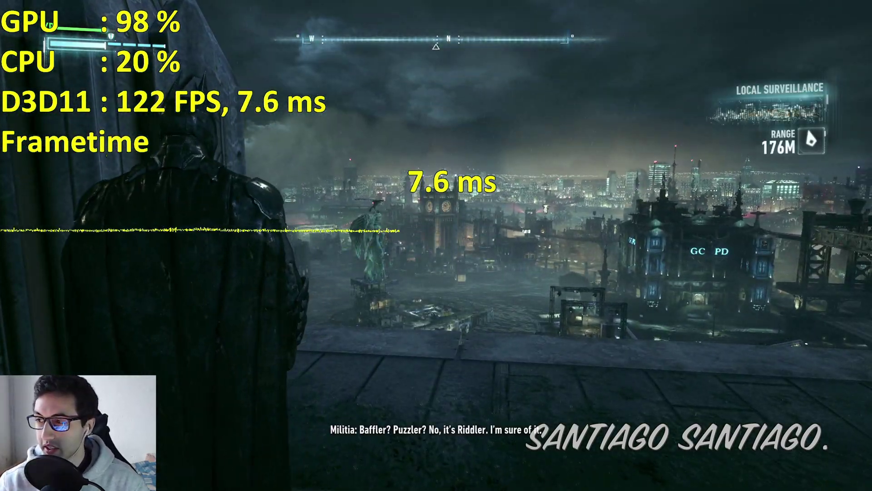
key("w")
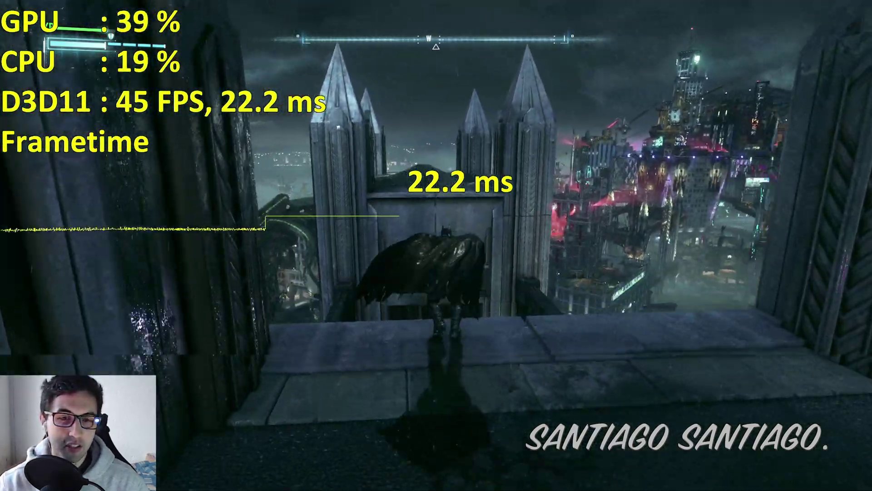
Step: Glide and grapple to the next tower to examine frametime stability with the 45 FPS limit active
key("space")
key("f")
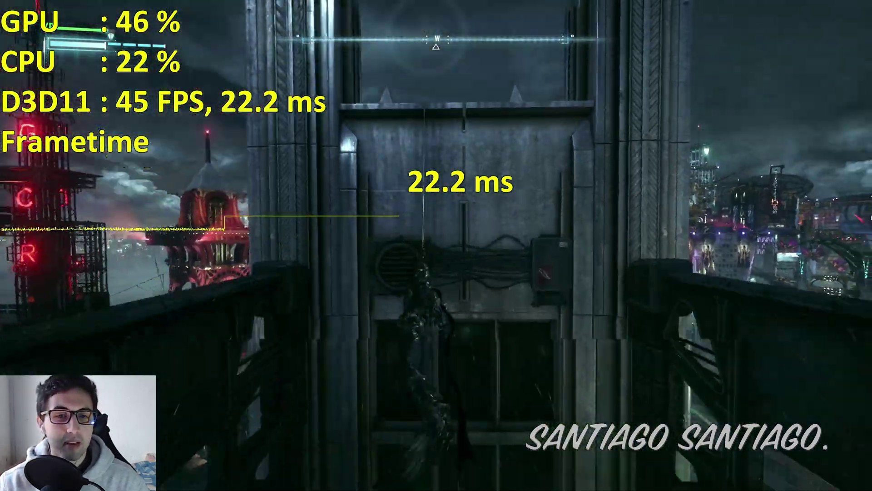
key("w")
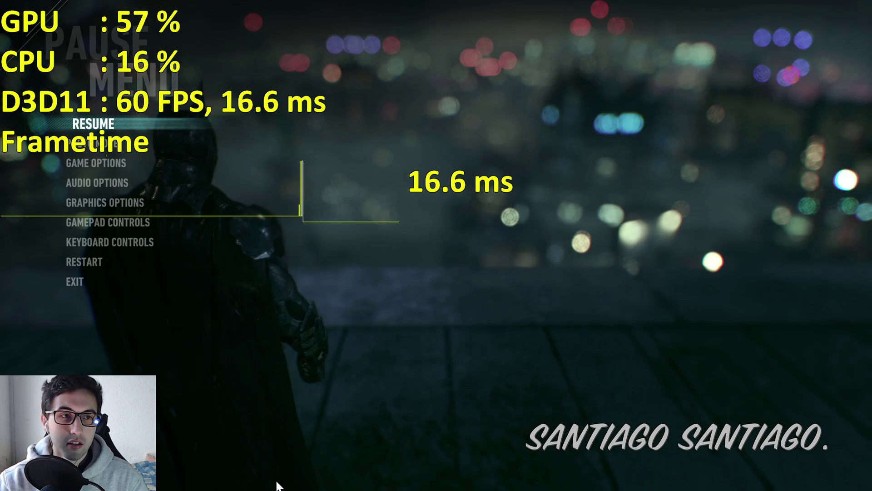
Step: Resume the paused game and glide between rooftops to compare the frametime graph without a limit and at 60 FPS
key("Escape")
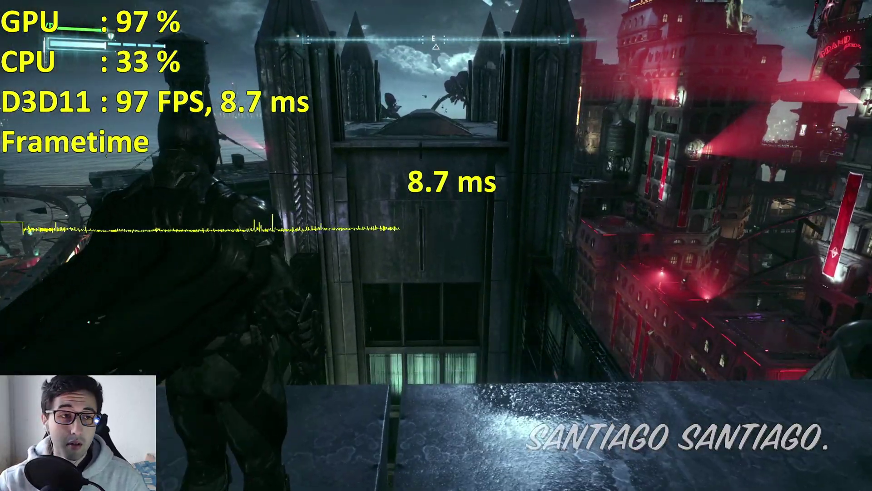
key("w")
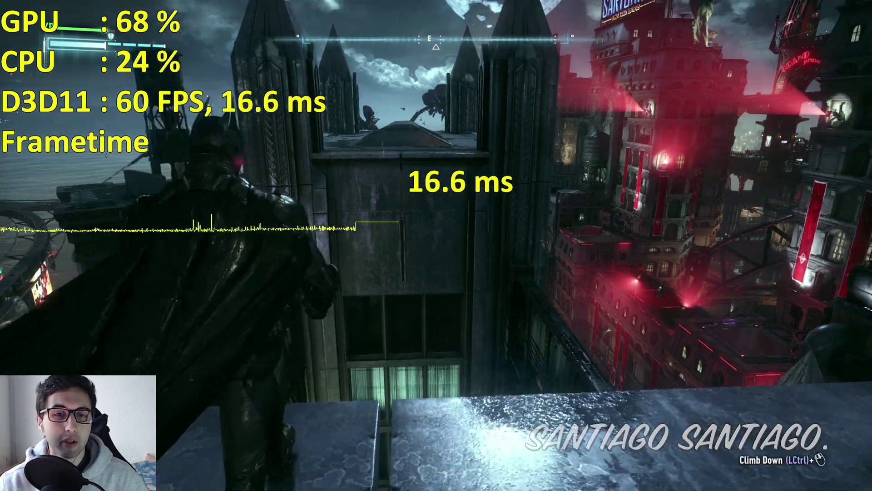
key("space")
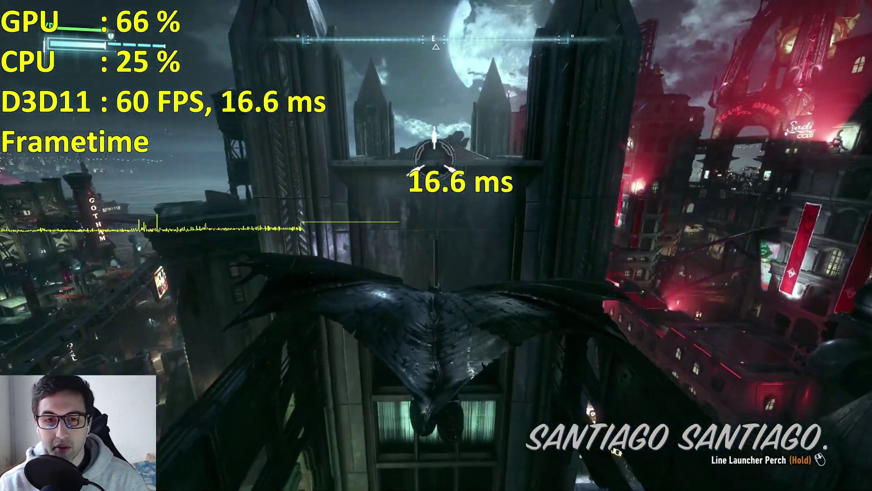
key("space")
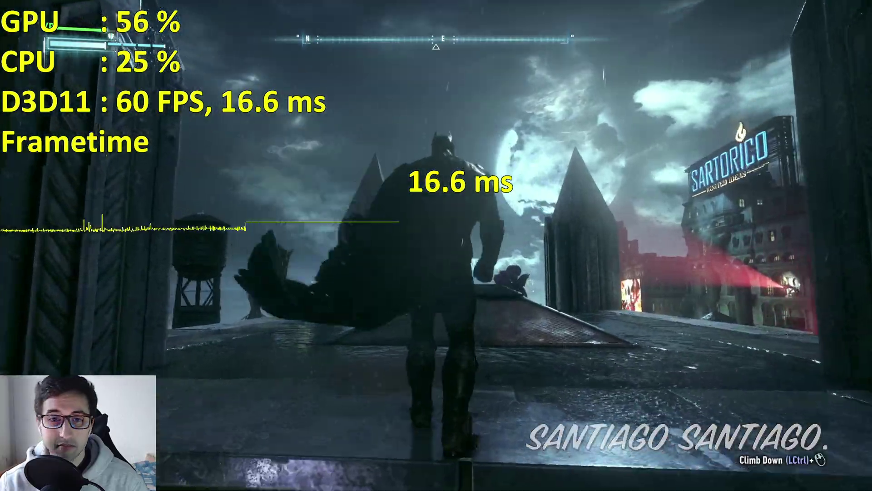
key("w")
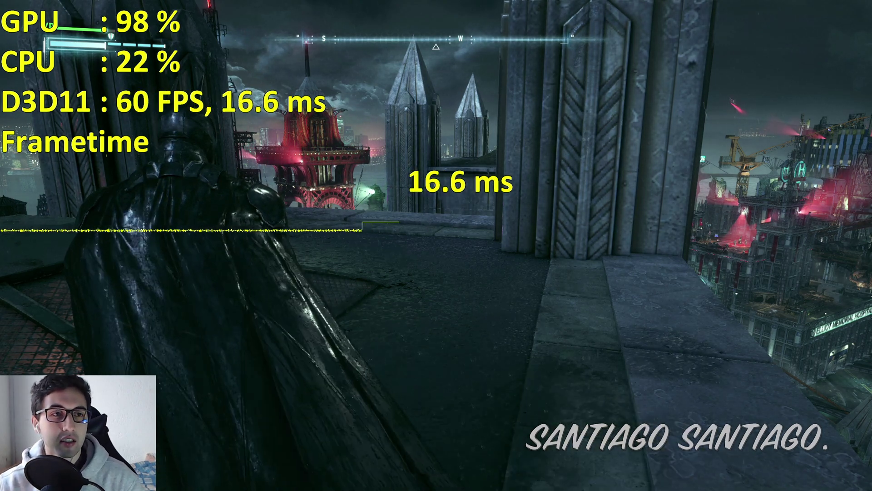
key("w")
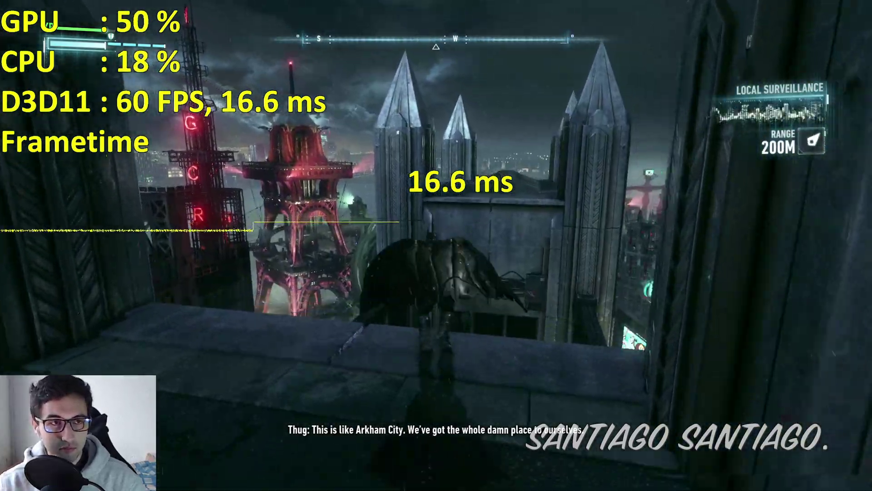
key("space")
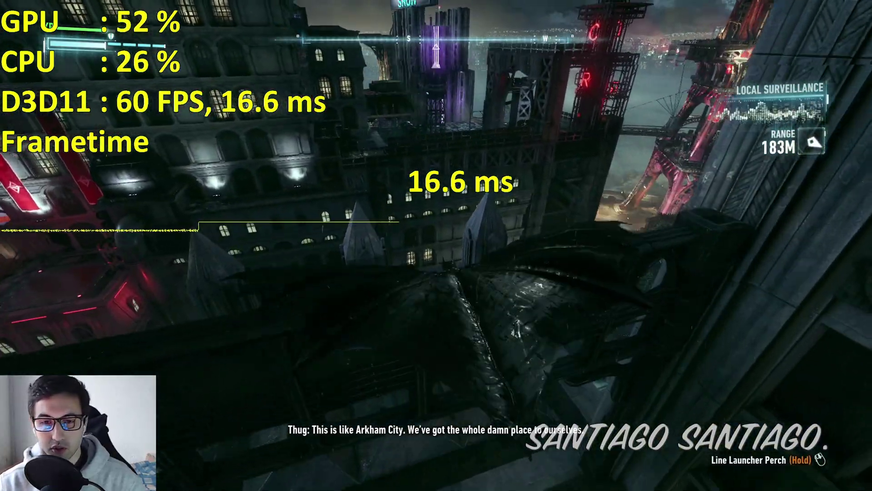